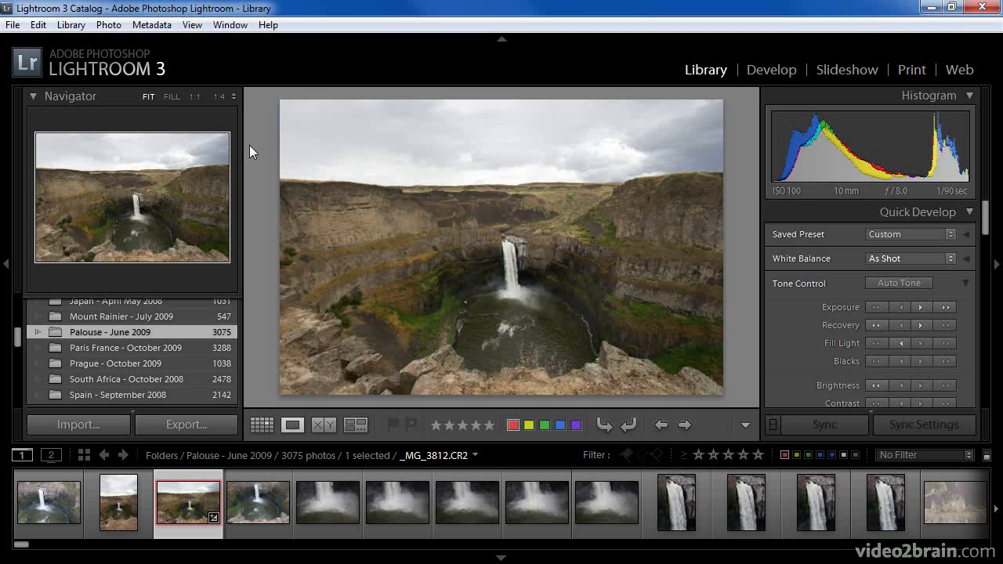
Examine the External Editing preferences for Adobe Photoshop CS5, including file format, color space, bit depth, resolution and compression
click(38, 26)
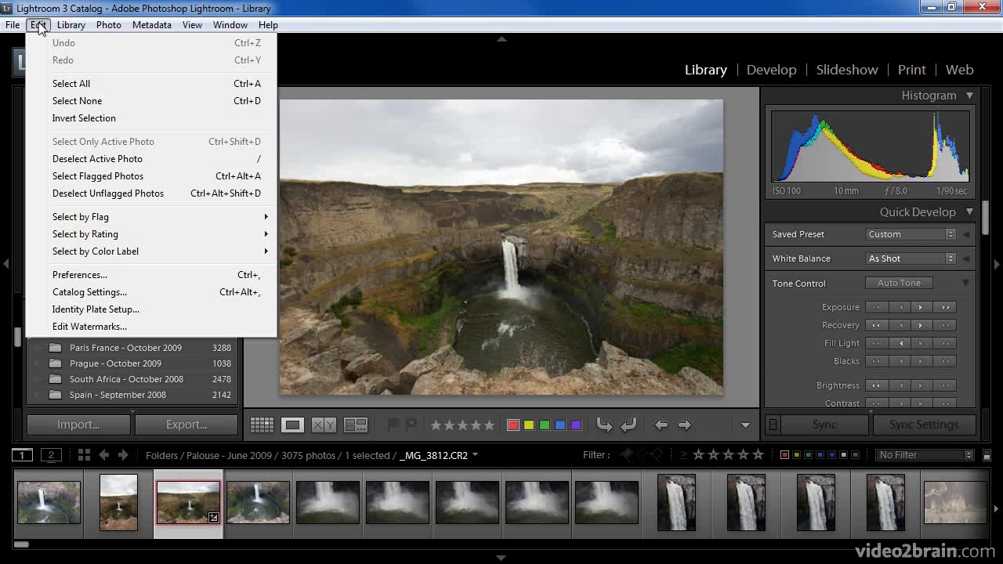
click(97, 275)
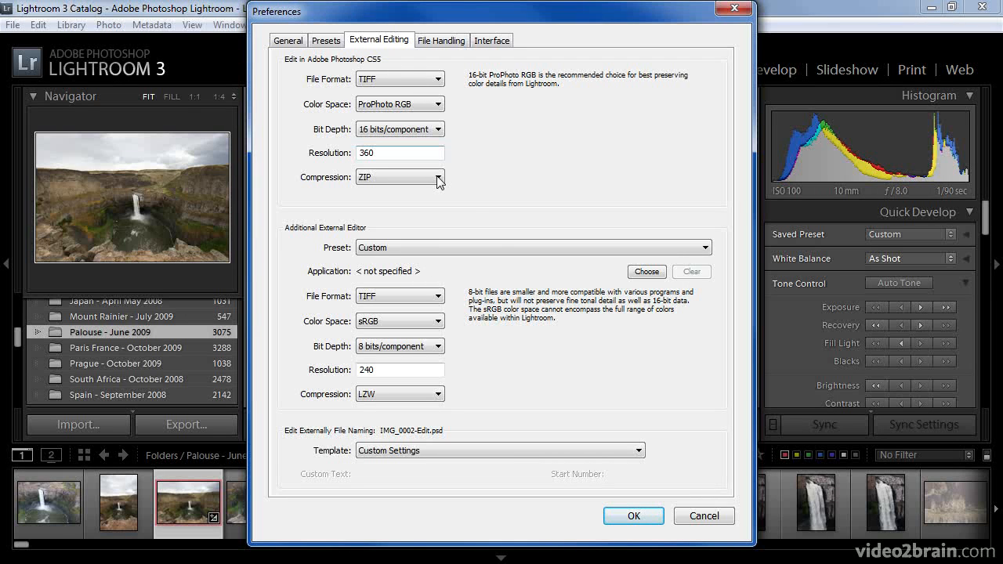
click(636, 517)
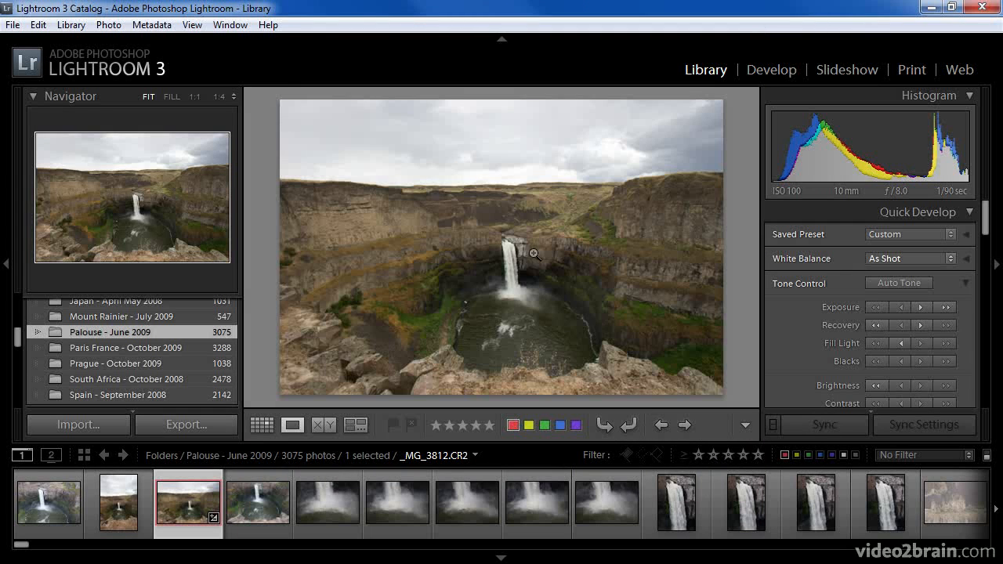
Open the selected raw photo _MG_3812.CR2 as a Smart Object in Photoshop
click(109, 25)
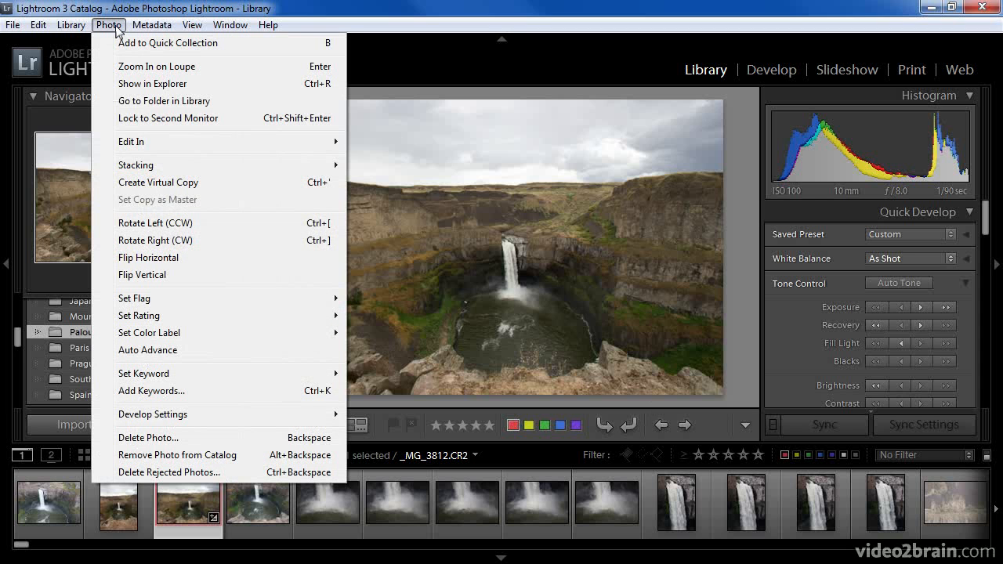
mouse_move(156, 142)
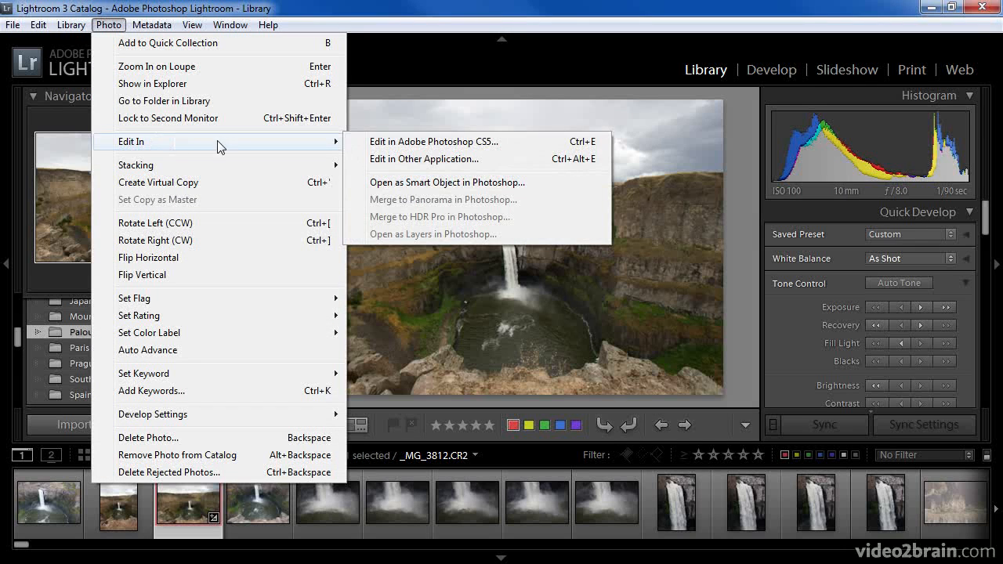
click(534, 184)
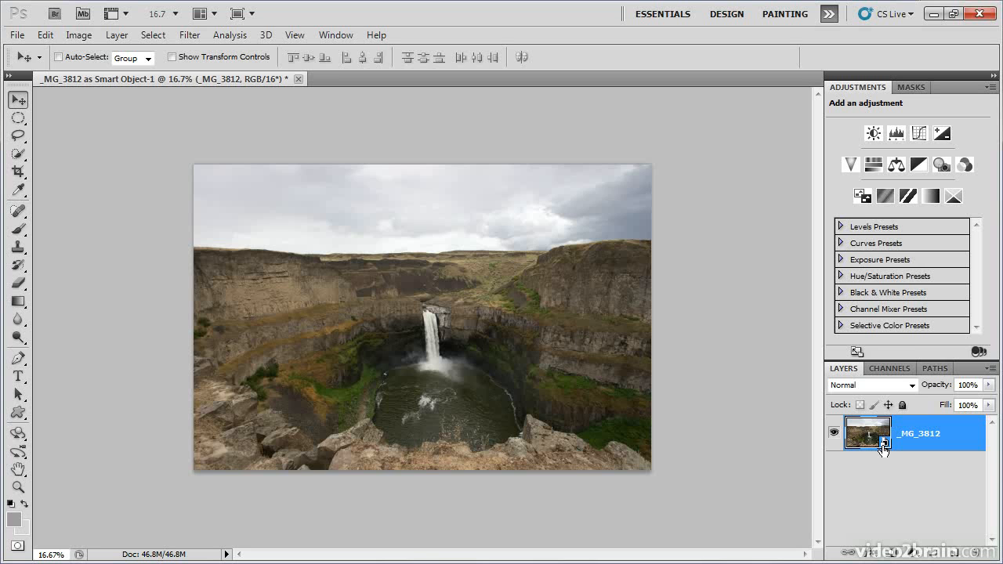
Add a Curves adjustment layer with a lowered shadow point and an upper point at input 168, output 166
click(916, 554)
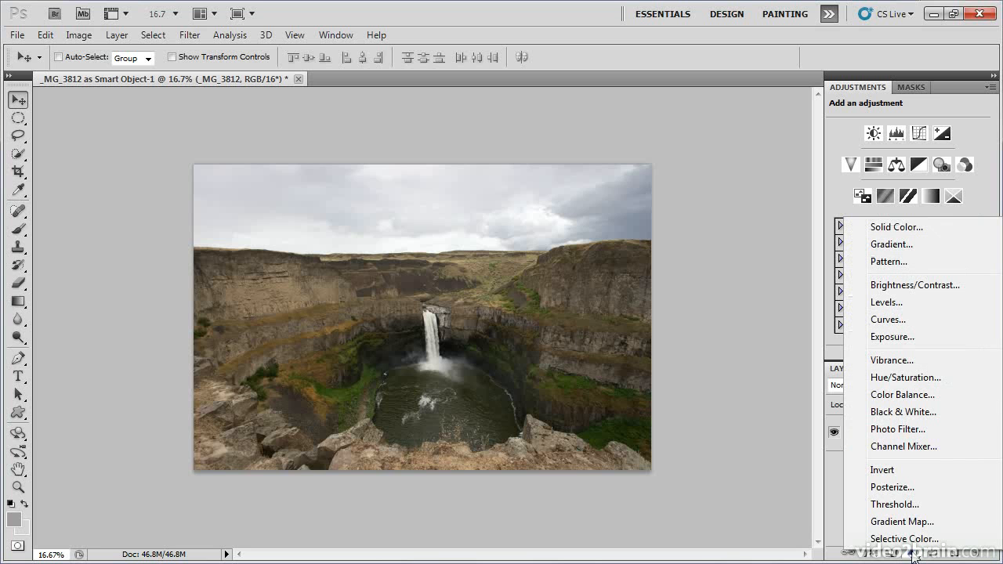
click(899, 320)
click(887, 250)
click(941, 194)
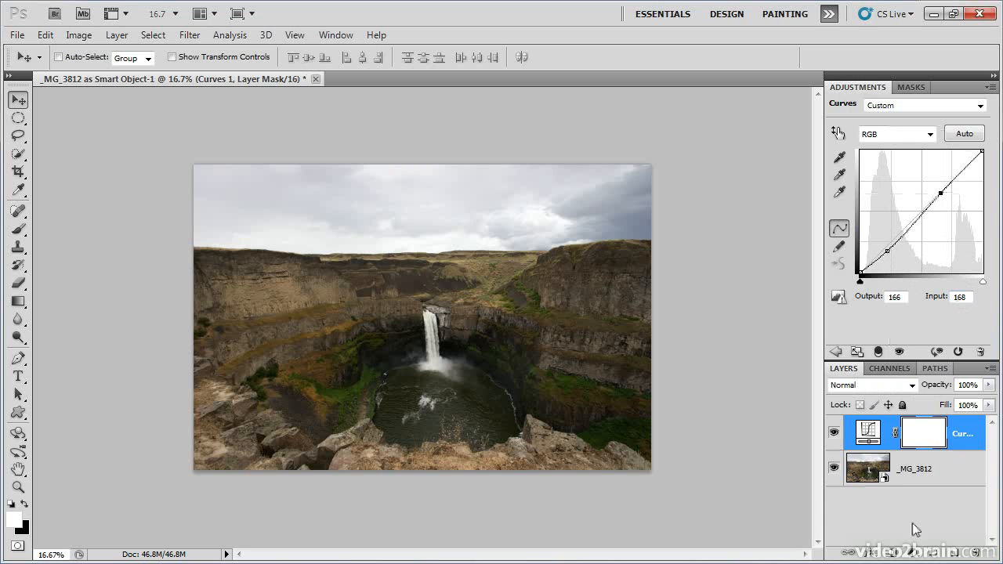
Add a Vibrance adjustment layer above the Curves layer and set Vibrance to +28
click(915, 553)
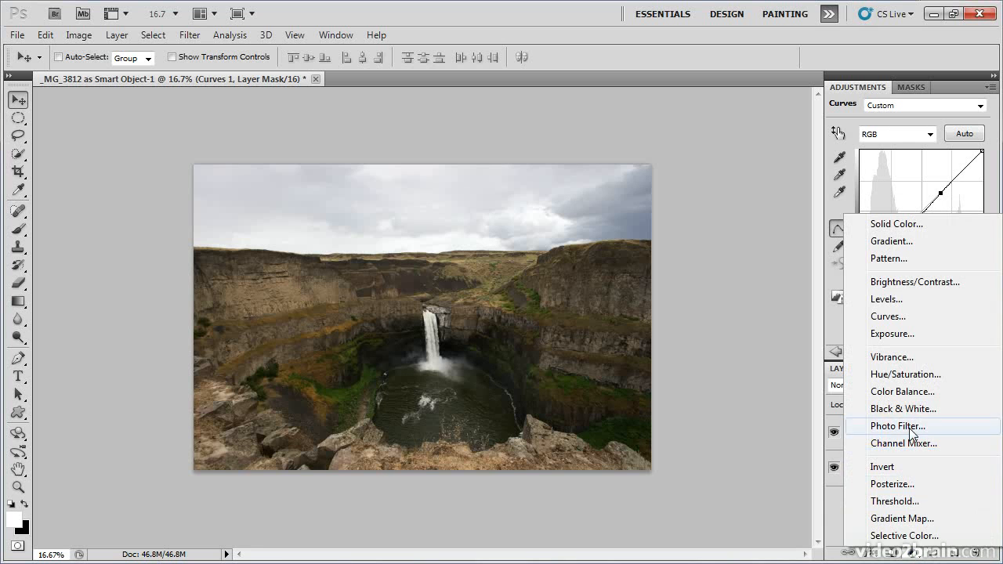
click(909, 357)
drag(909, 145, 930, 145)
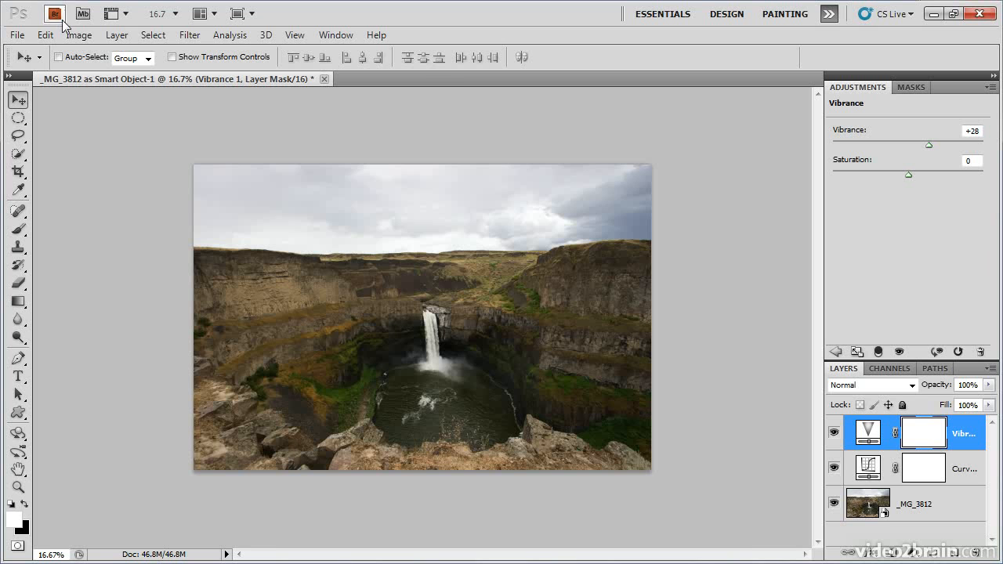
Save the layered image, close it and switch back to Lightroom
click(17, 35)
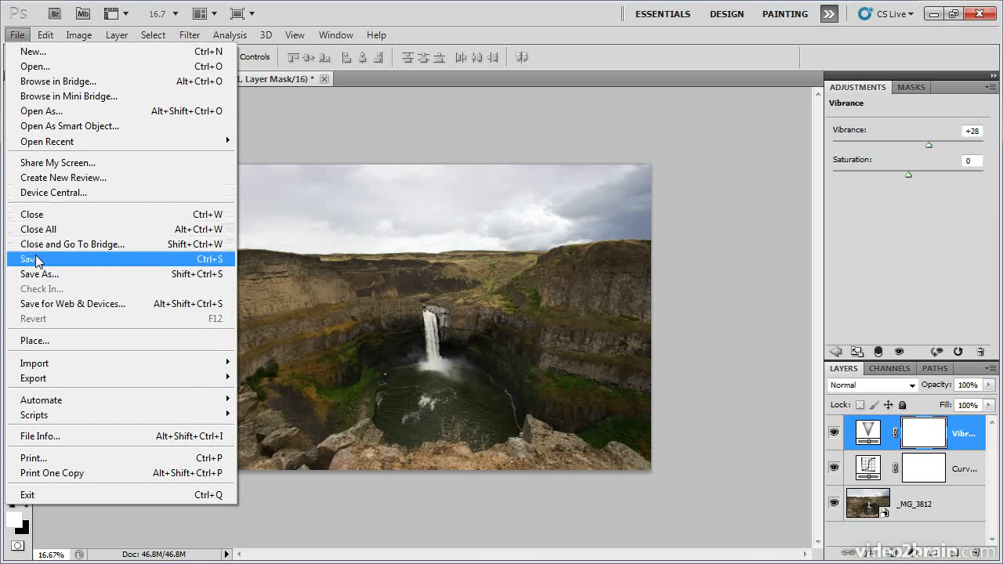
click(31, 259)
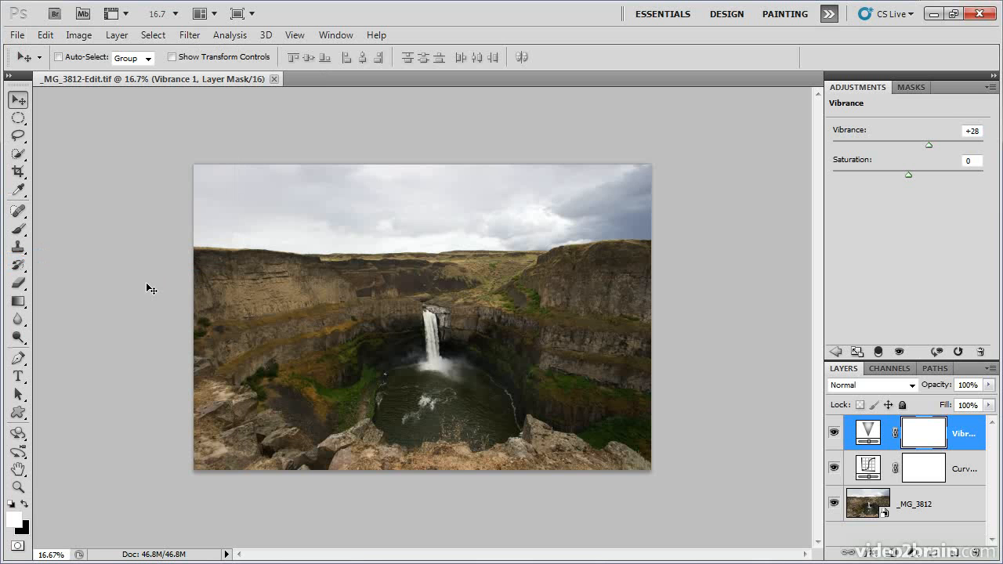
click(18, 36)
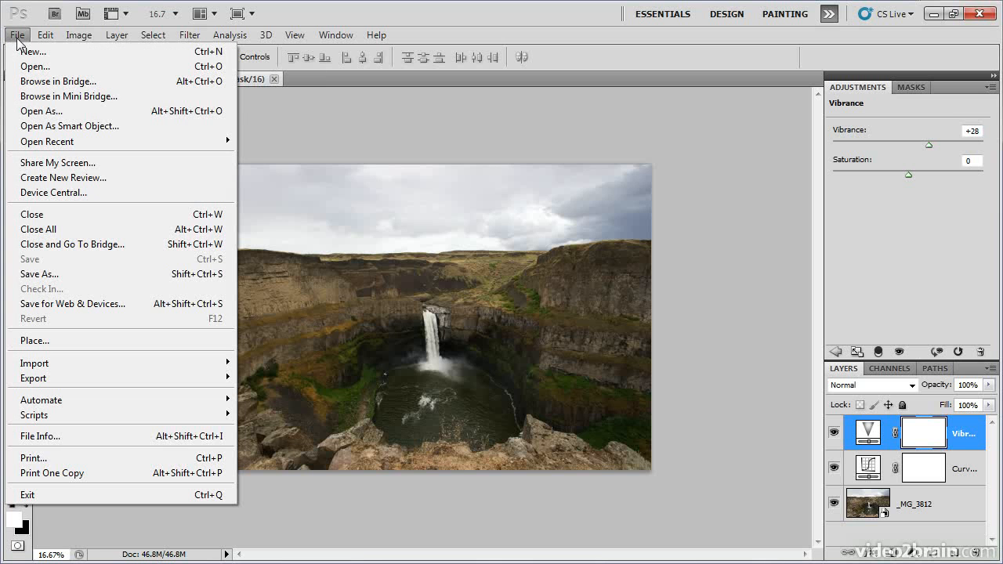
click(49, 211)
key(alt+Tab)
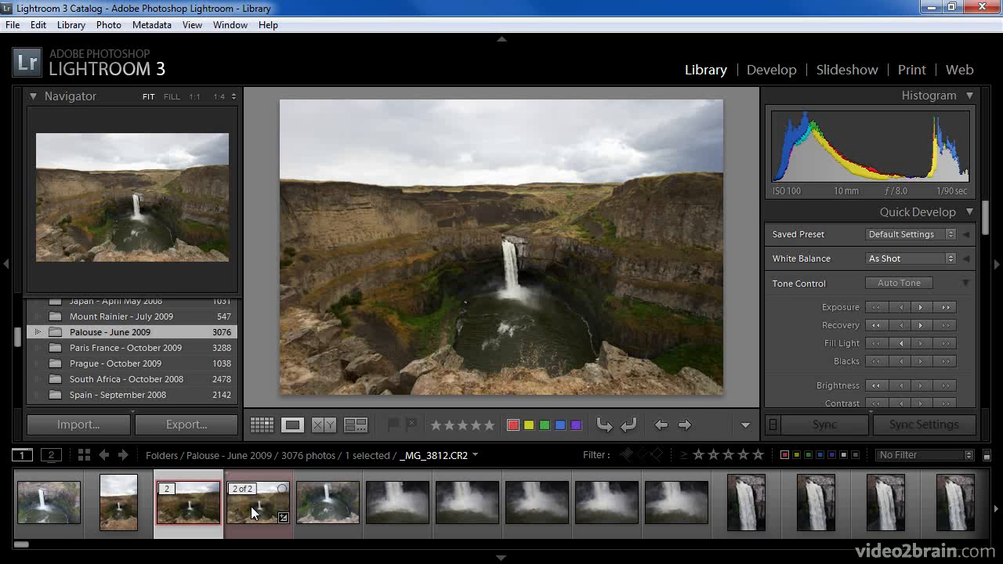
Select _MG_3812-Edit.tif in the filmstrip and open it in Adobe Photoshop CS5 with the Edit Original option
drag(250, 507, 203, 505)
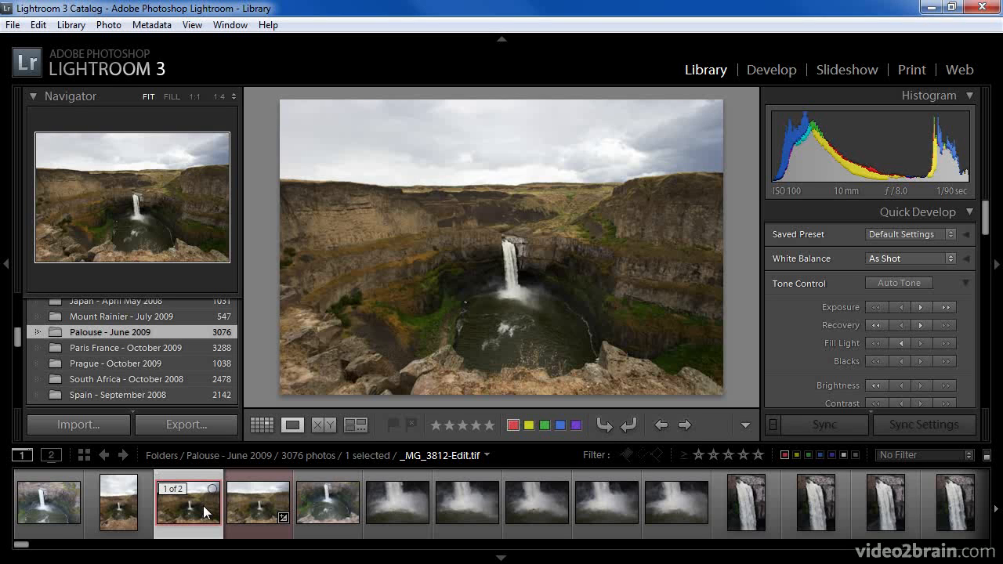
right_click(203, 505)
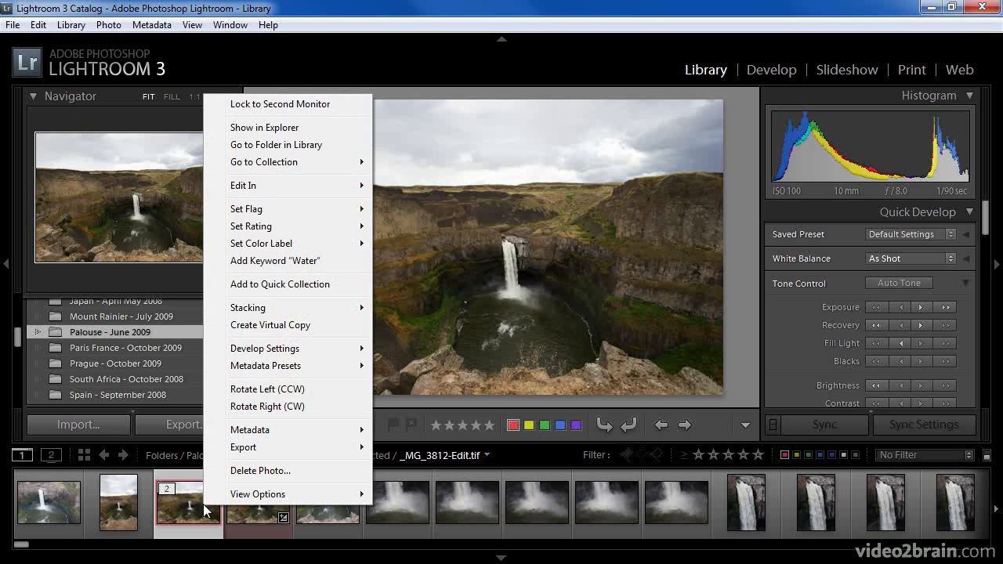
mouse_move(307, 185)
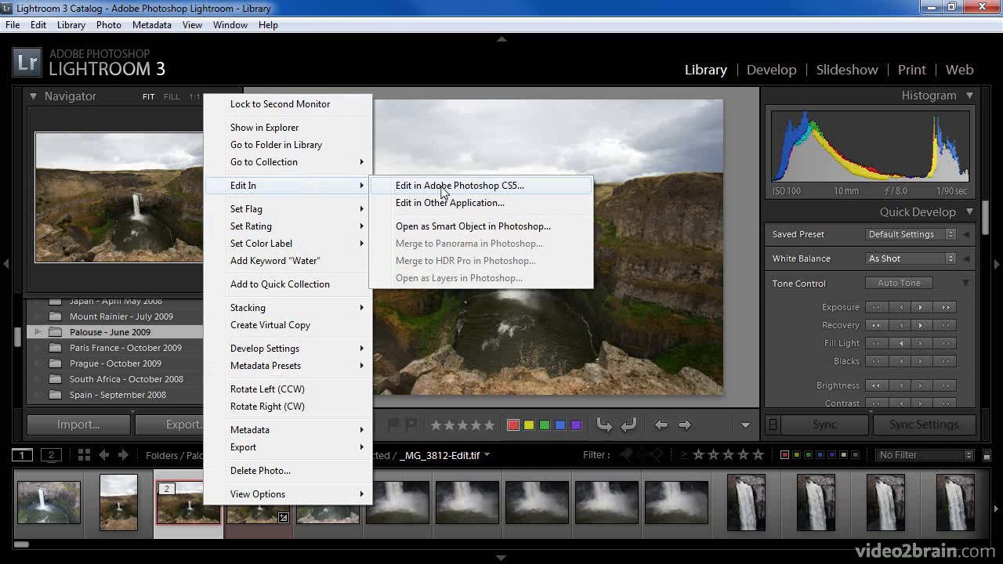
click(517, 189)
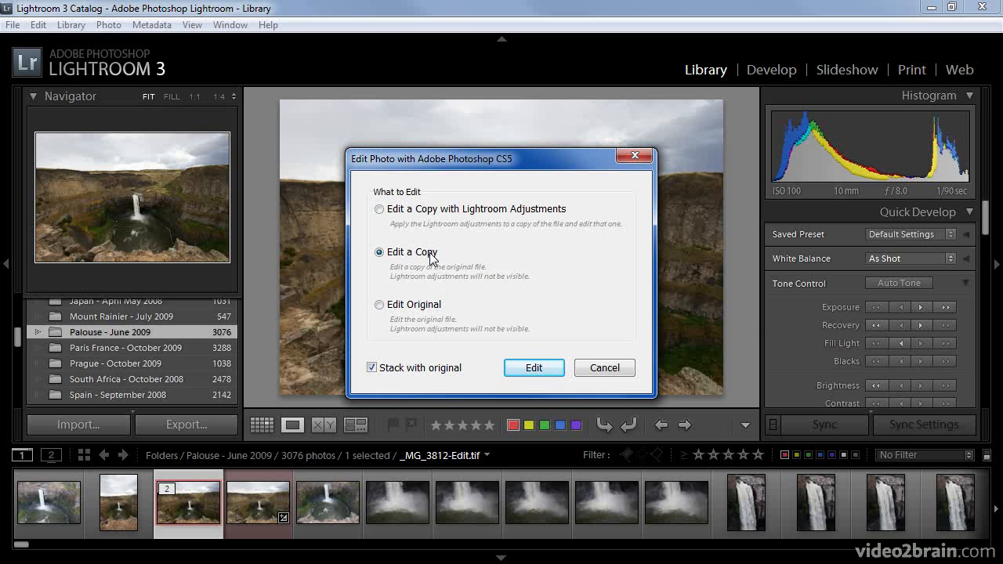
click(421, 308)
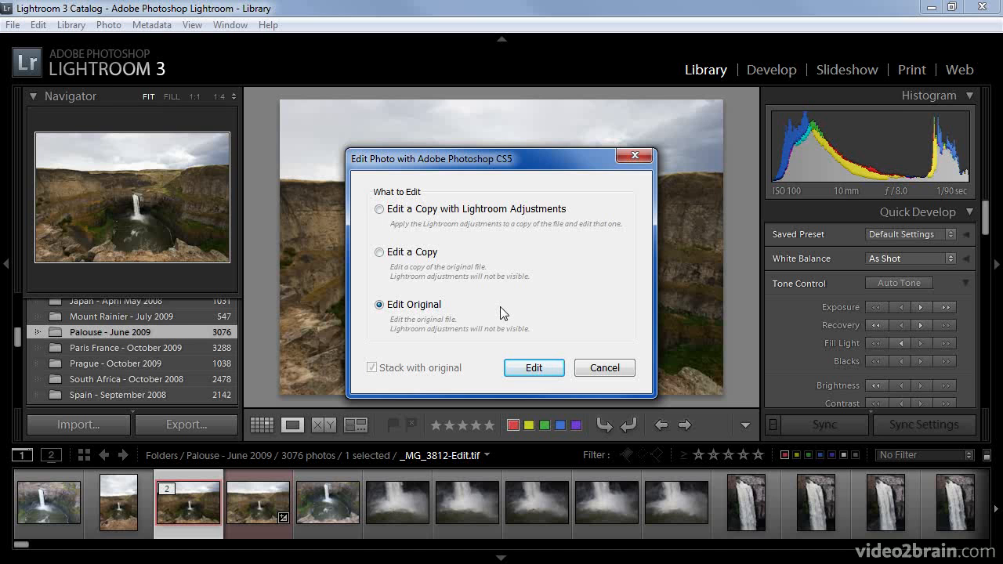
click(526, 368)
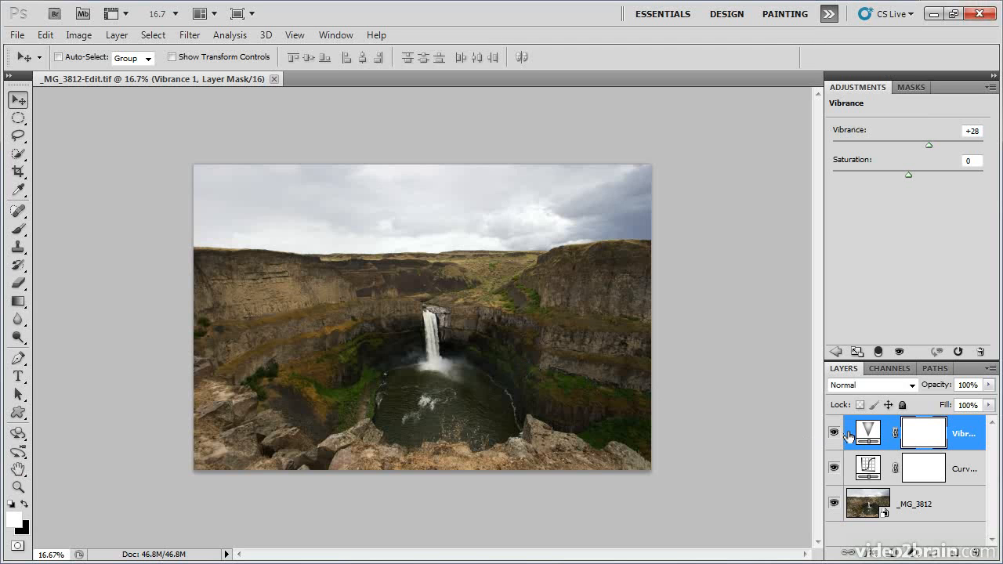
Add a Color Balance adjustment layer with the midtones' Yellow–Blue value set to -1
click(915, 554)
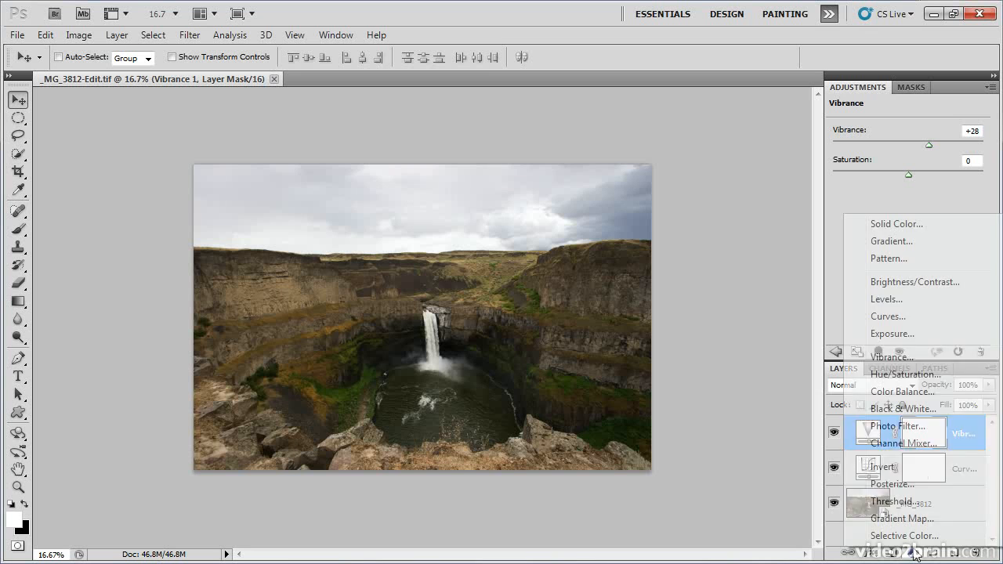
click(911, 398)
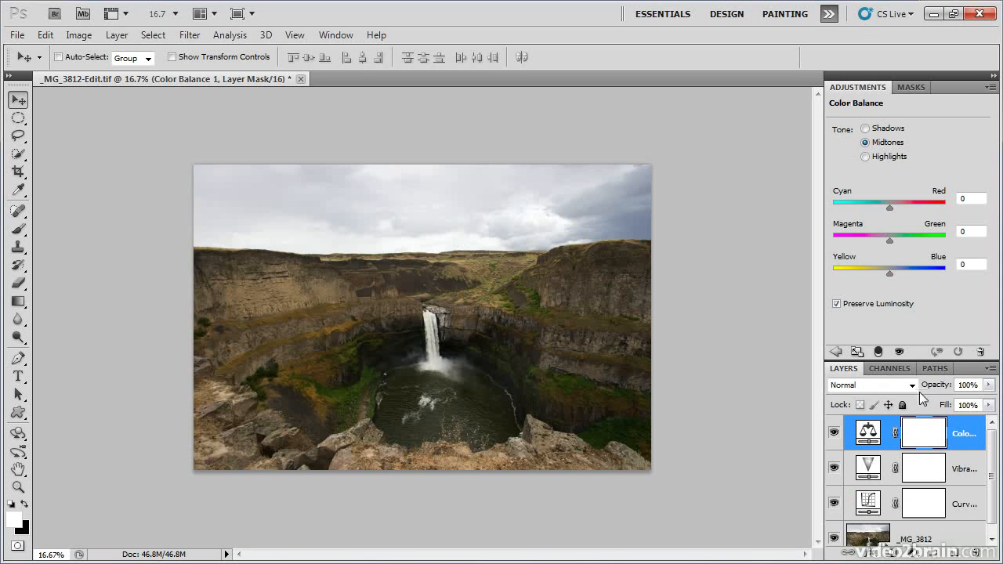
click(892, 272)
Open the _MG_3812 Smart Object in Camera Raw and apply a white balance temperature of 5550
scroll(901, 470, down, 1)
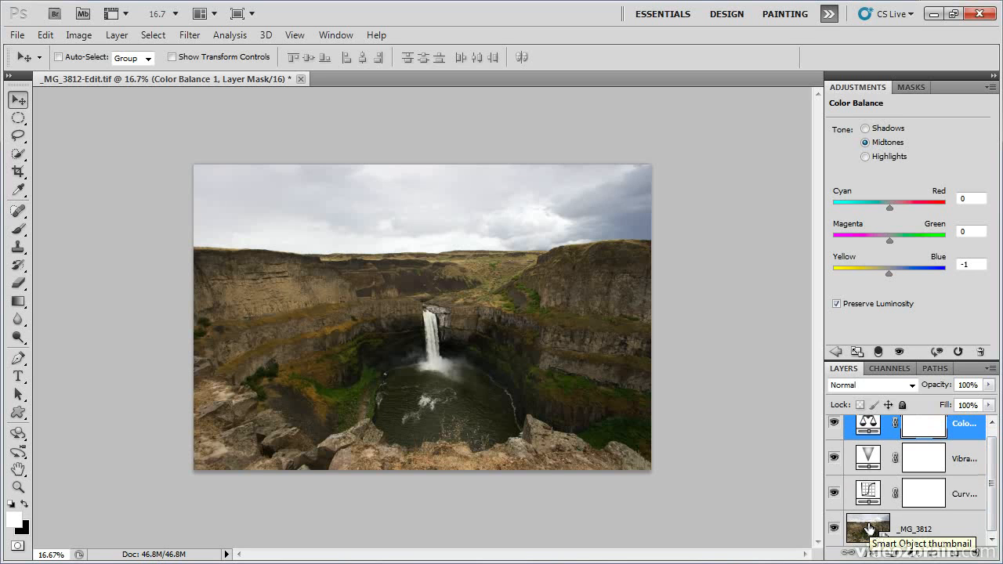
double_click(868, 529)
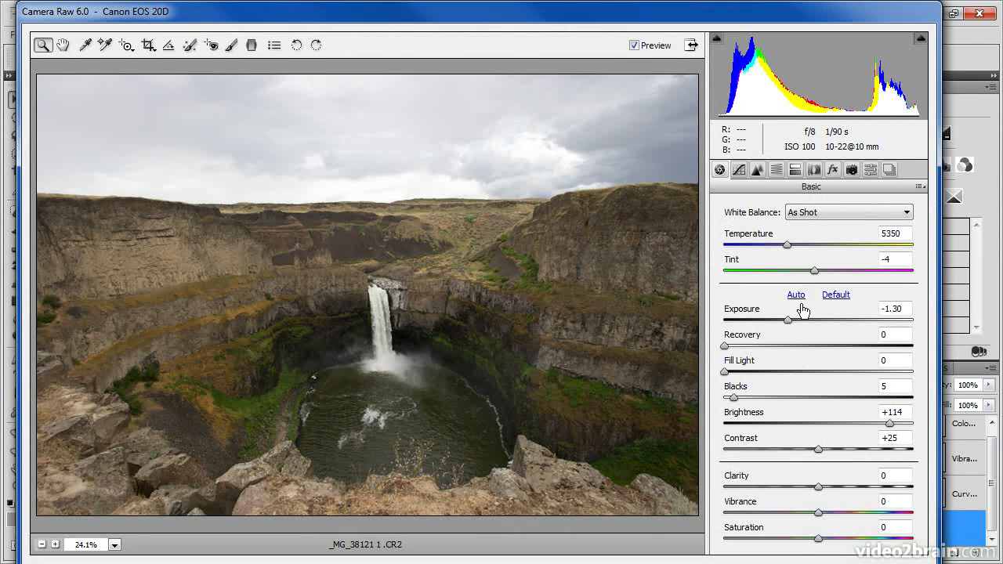
drag(788, 245, 792, 248)
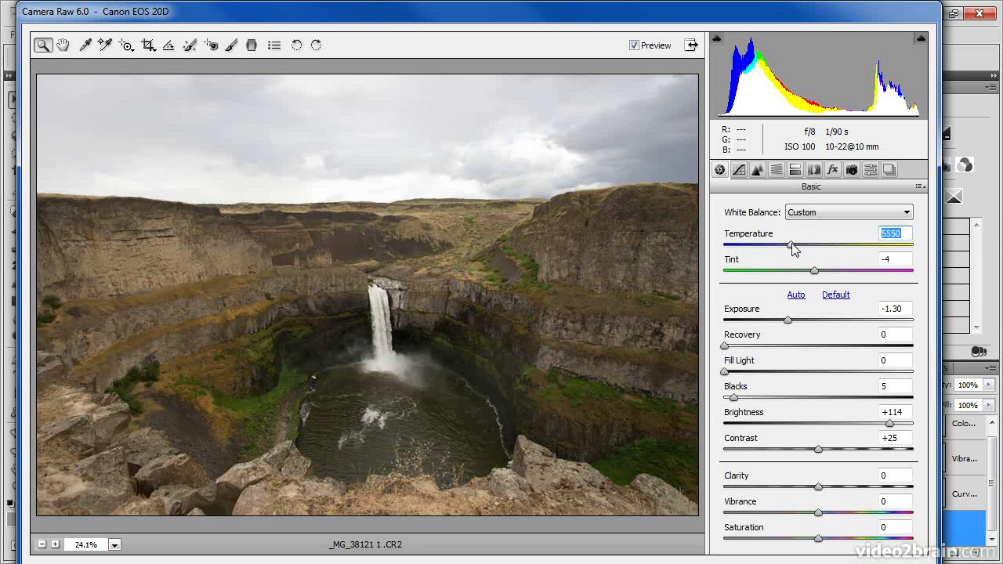
key(Return)
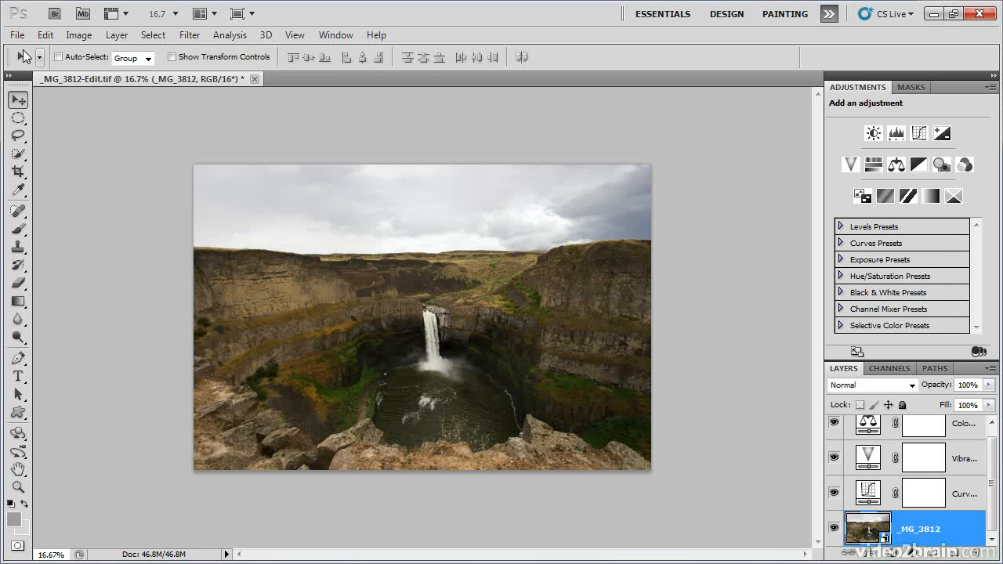
Save the changes to _MG_3812-Edit.tif, close the file and return to Lightroom
click(14, 39)
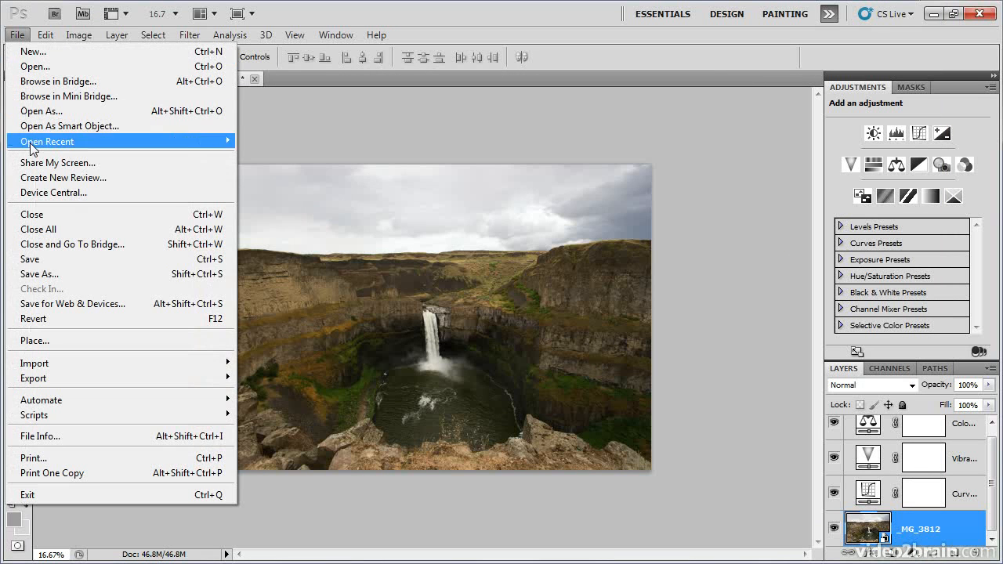
click(44, 258)
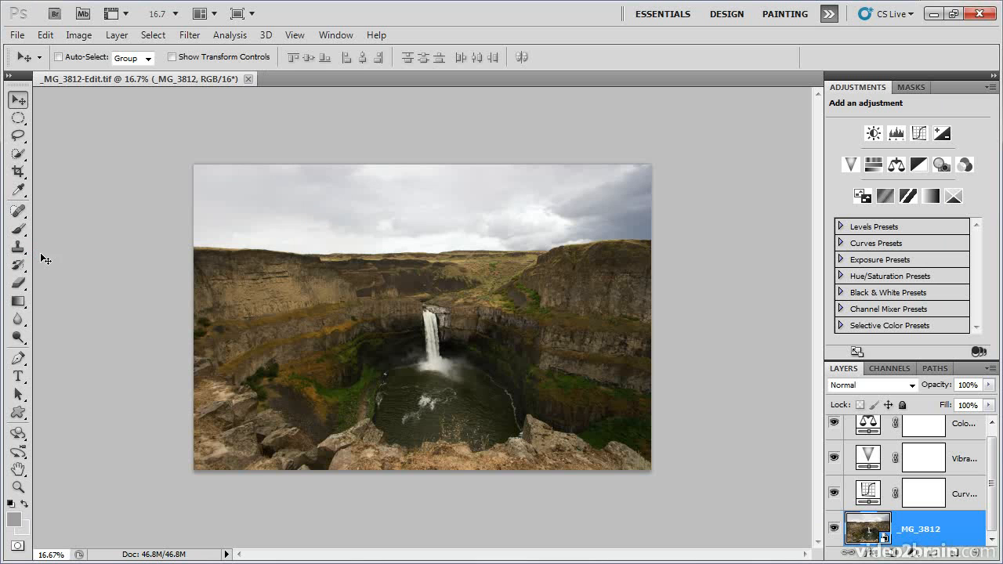
click(15, 36)
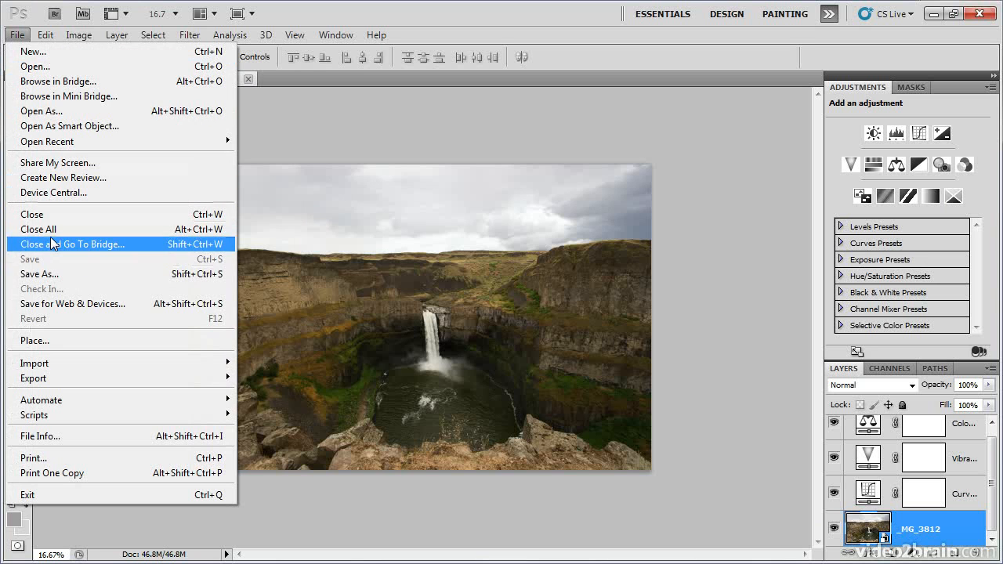
click(44, 215)
key(alt+Tab)
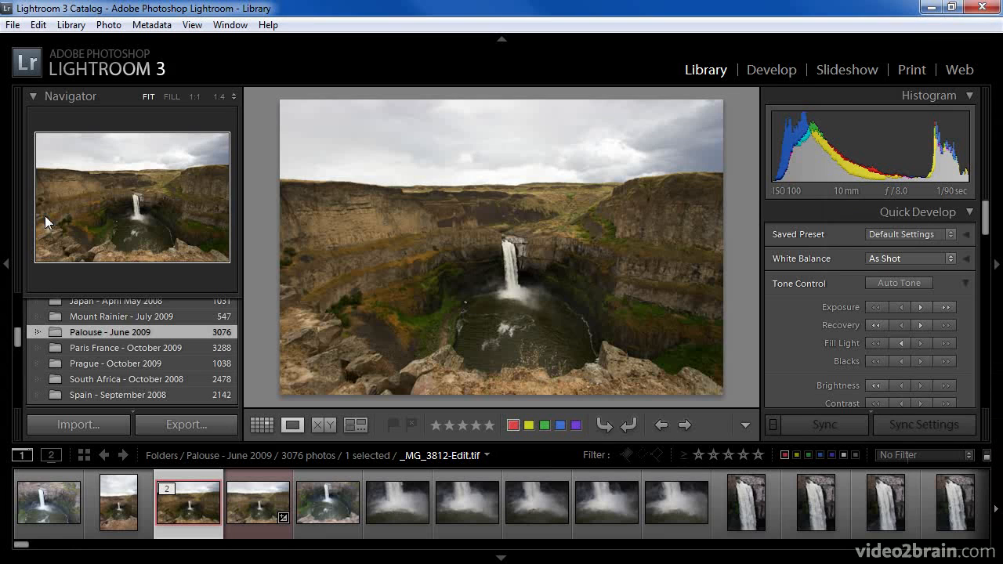